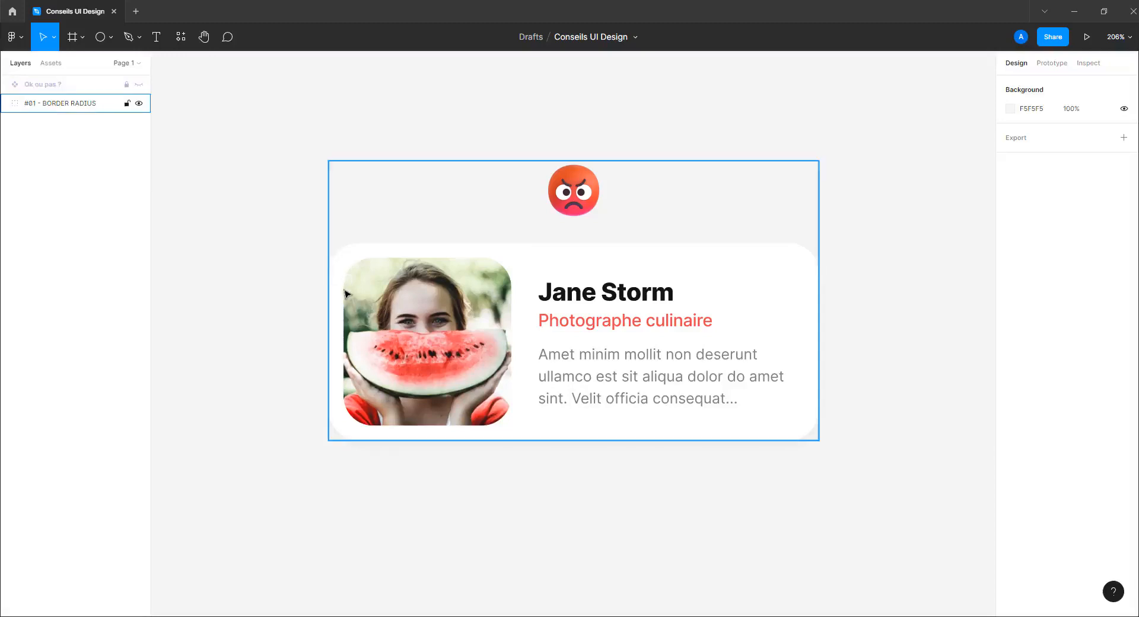
# Duplicate the "#01 - BORDER RADIUS" card group and place the copy beside the original
pyautogui.scroll(5, 347, 294)
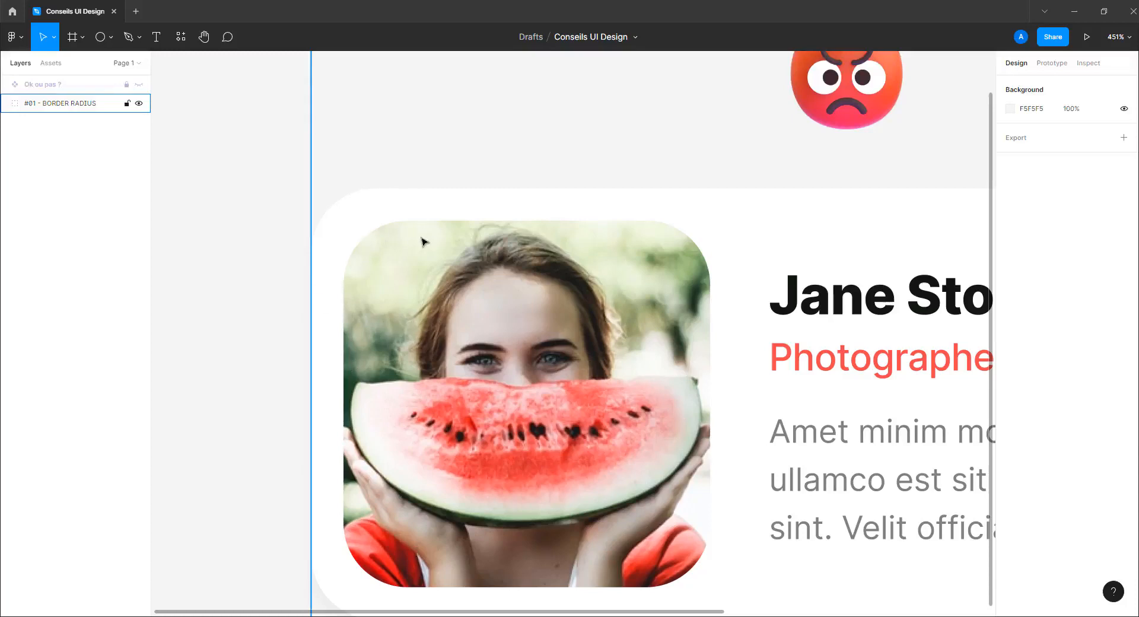
pyautogui.scroll(-5, 277, 291)
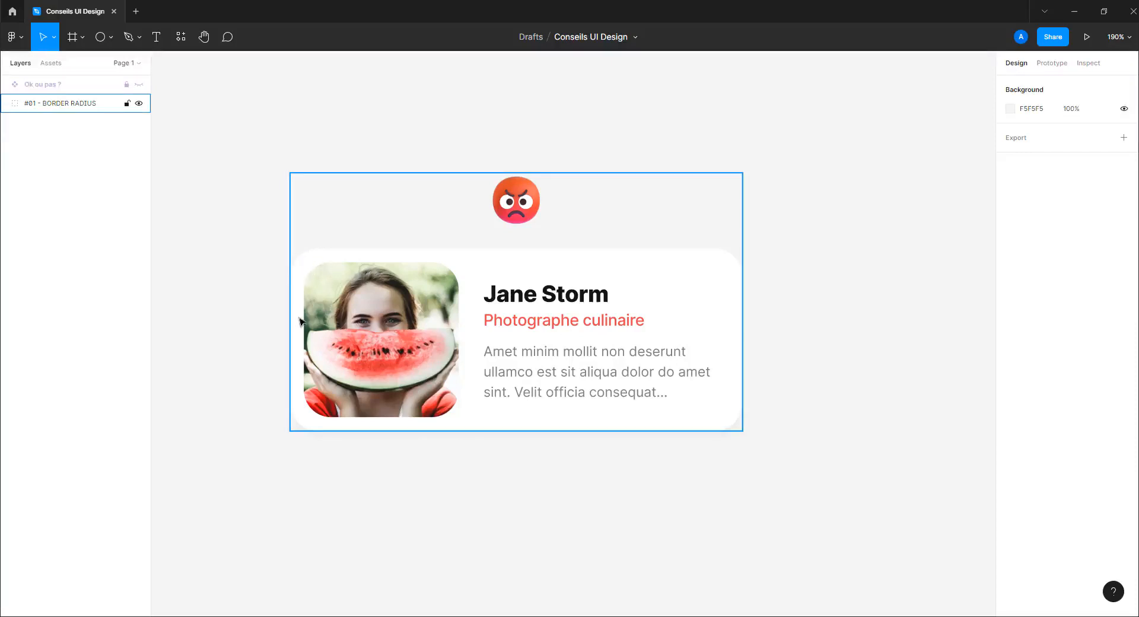
pyautogui.scroll(-2, 521, 322)
pyautogui.moveTo(624, 324); pyautogui.dragTo(512, 312)
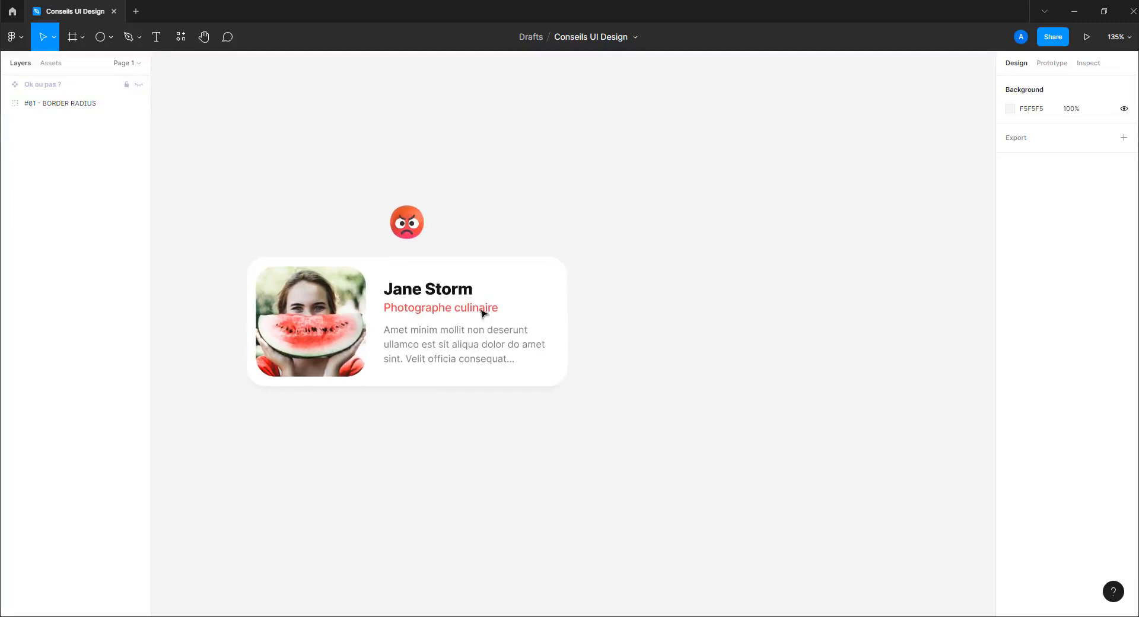
pyautogui.click(76, 105)
pyautogui.moveTo(416, 229); pyautogui.dragTo(750, 240)
pyautogui.click(724, 161)
pyautogui.moveTo(710, 276)
pyautogui.mouseDown()
pyautogui.moveTo(686, 285)
pyautogui.moveTo(750, 254)
pyautogui.moveTo(723, 271)
pyautogui.mouseUp()
# Draw a 48 × 48 circle over the upper-left corner of the copied card's photo
pyautogui.scroll(1, 691, 286)
pyautogui.scroll(1, 691, 286)
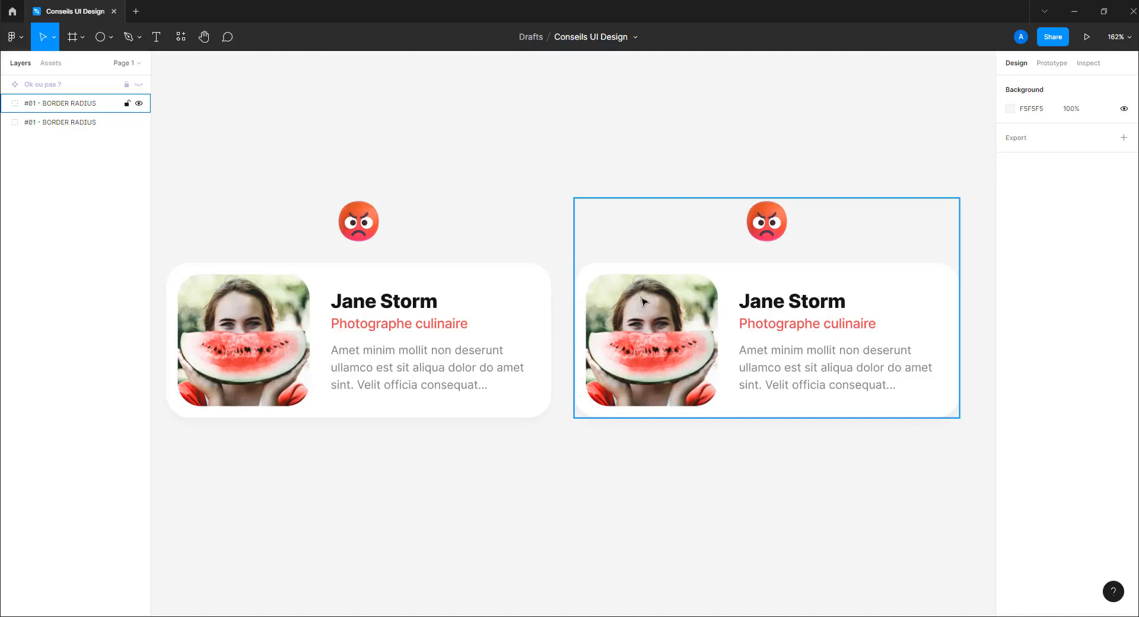
pyautogui.scroll(10, 602, 296)
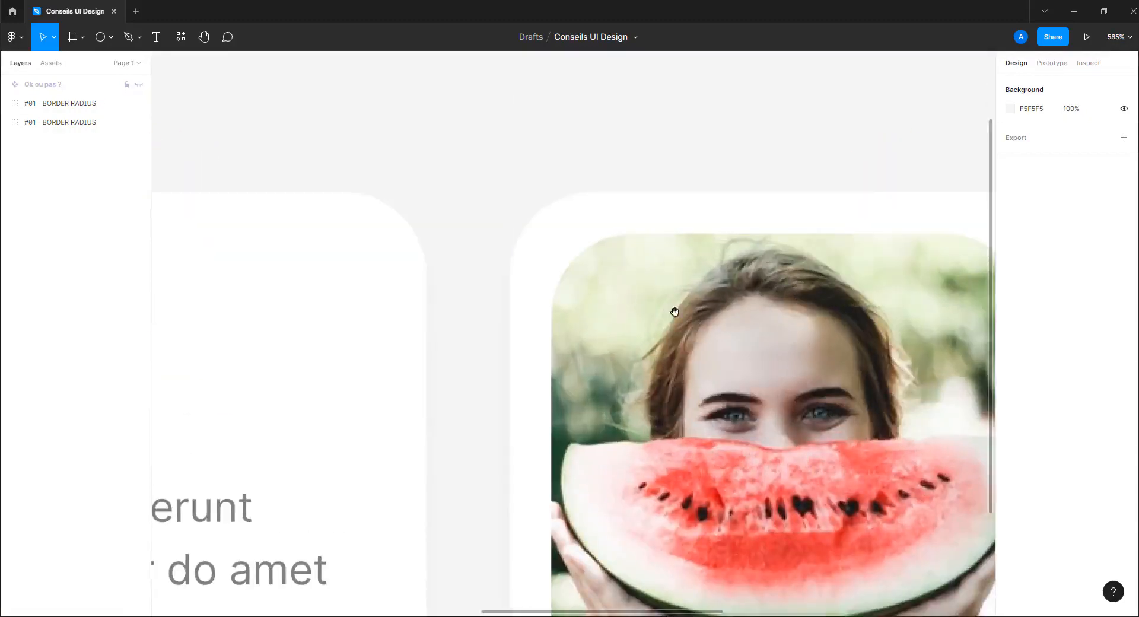
pyautogui.moveTo(669, 310); pyautogui.dragTo(604, 289)
pyautogui.click(100, 36)
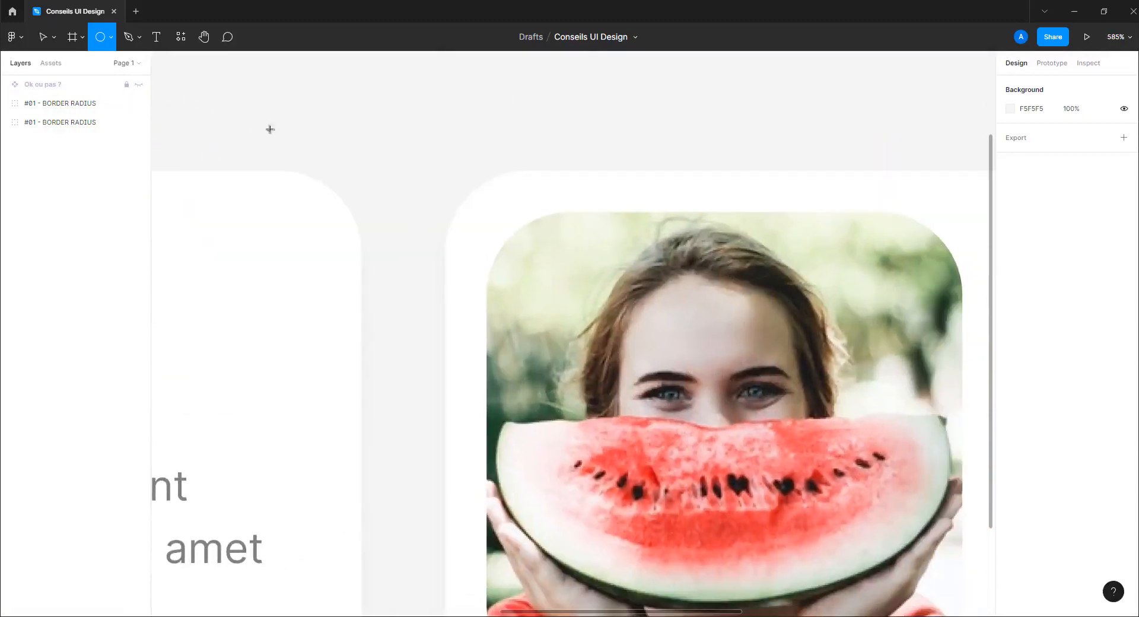
pyautogui.moveTo(462, 191); pyautogui.dragTo(616, 362)
pyautogui.moveTo(551, 305); pyautogui.dragTo(582, 324)
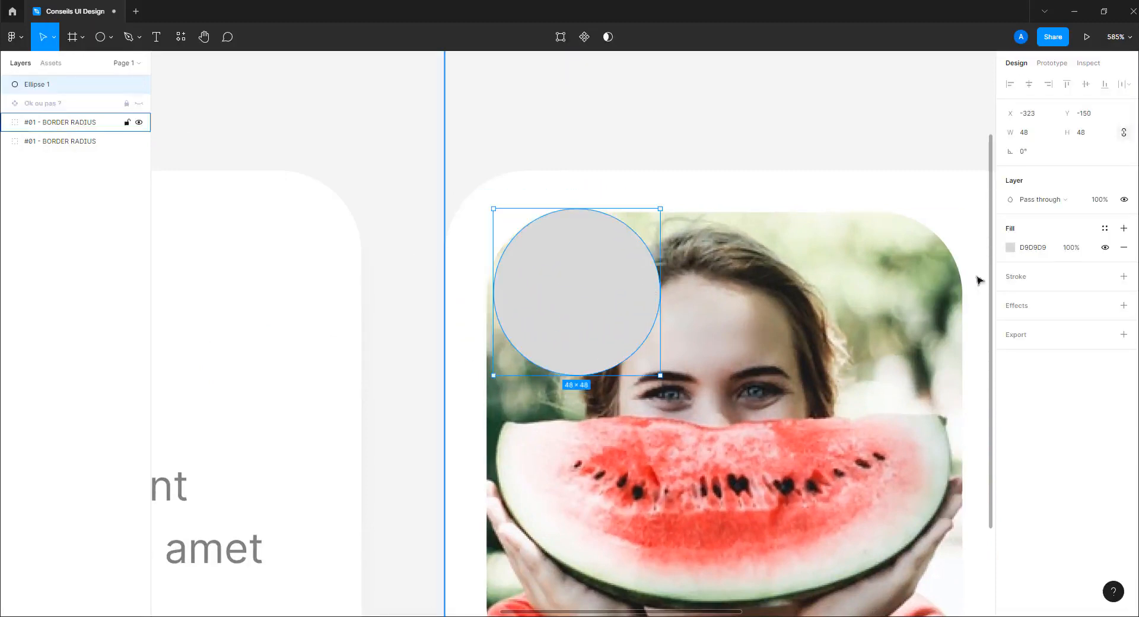
# Fill the circle with turquoise 15F4BF and align it with the copied card's upper-left rounded corner
pyautogui.click(1010, 247)
pyautogui.moveTo(929, 420); pyautogui.dragTo(933, 419)
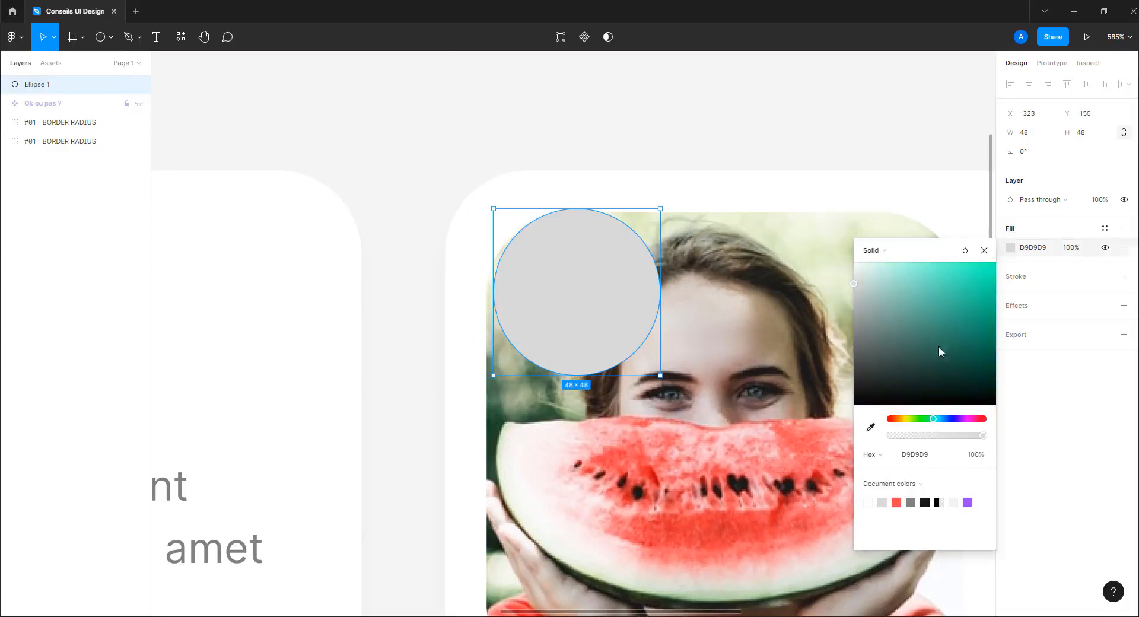
pyautogui.click(984, 268)
pyautogui.moveTo(569, 288); pyautogui.dragTo(514, 255)
pyautogui.click(496, 159)
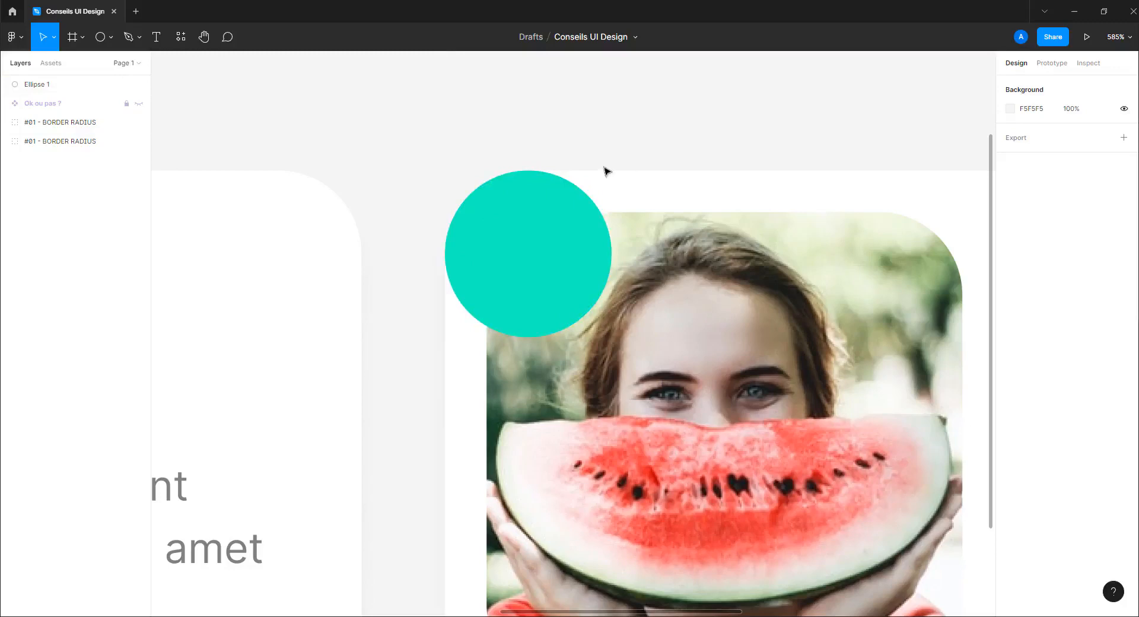
# Set the turquoise circle's fill opacity to 50%
pyautogui.moveTo(535, 207); pyautogui.dragTo(499, 225)
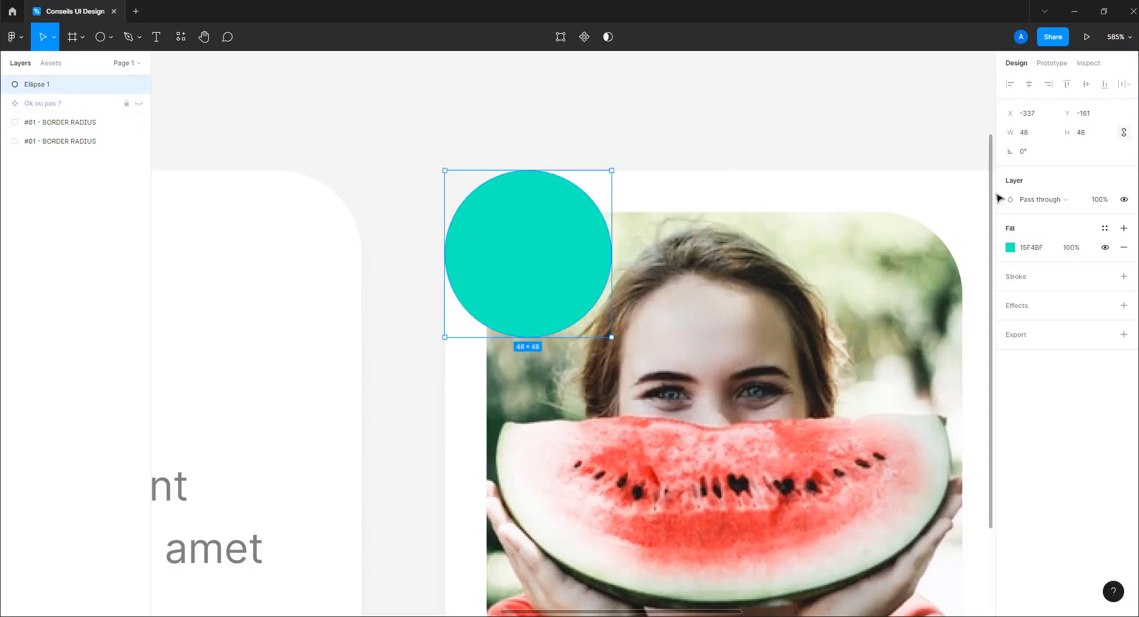
pyautogui.click(1072, 247)
pyautogui.write('50')
pyautogui.press('Return')
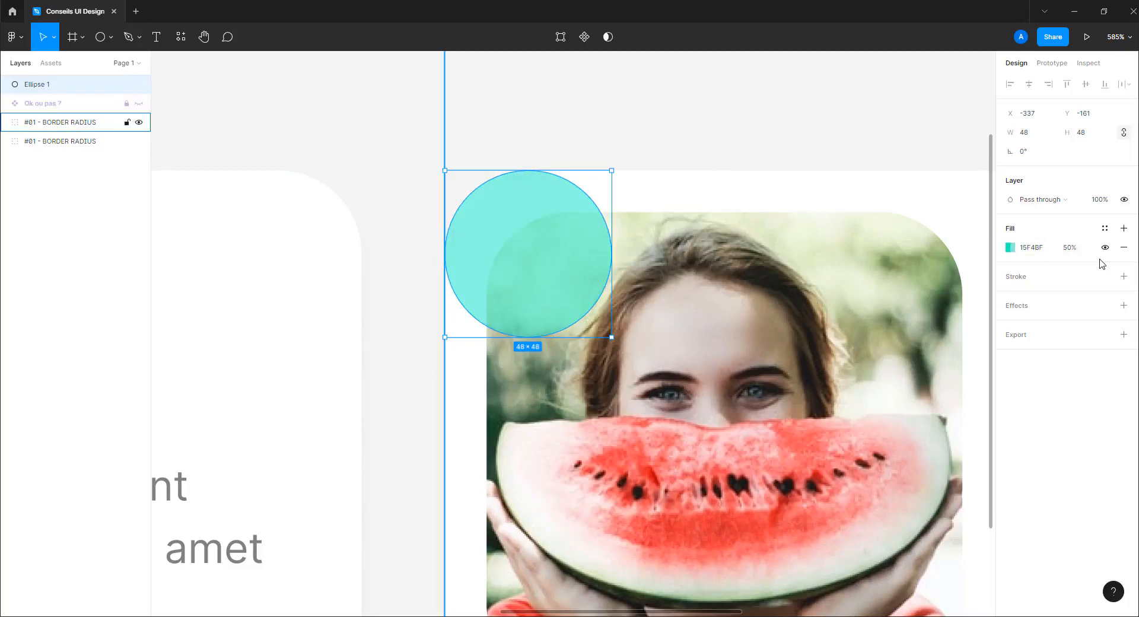
pyautogui.click(636, 181)
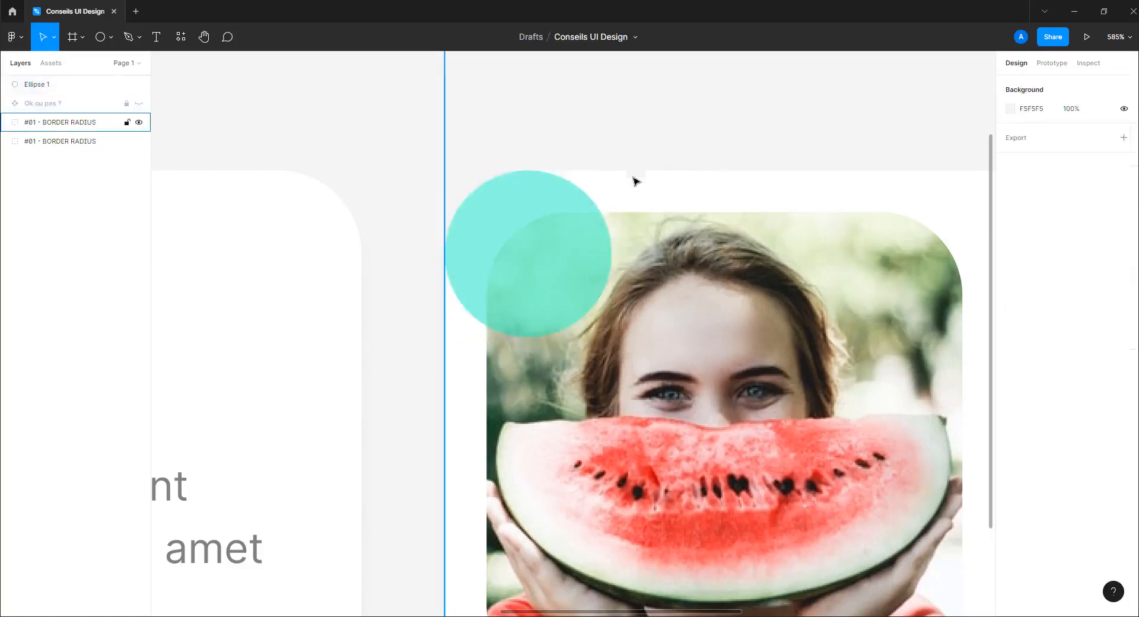
# Add a copy of the circle filled with magenta F415EB and scaled to 24 × 24, concentric with the turquoise one
pyautogui.click(553, 257)
pyautogui.hotkey('ctrl', 'v')
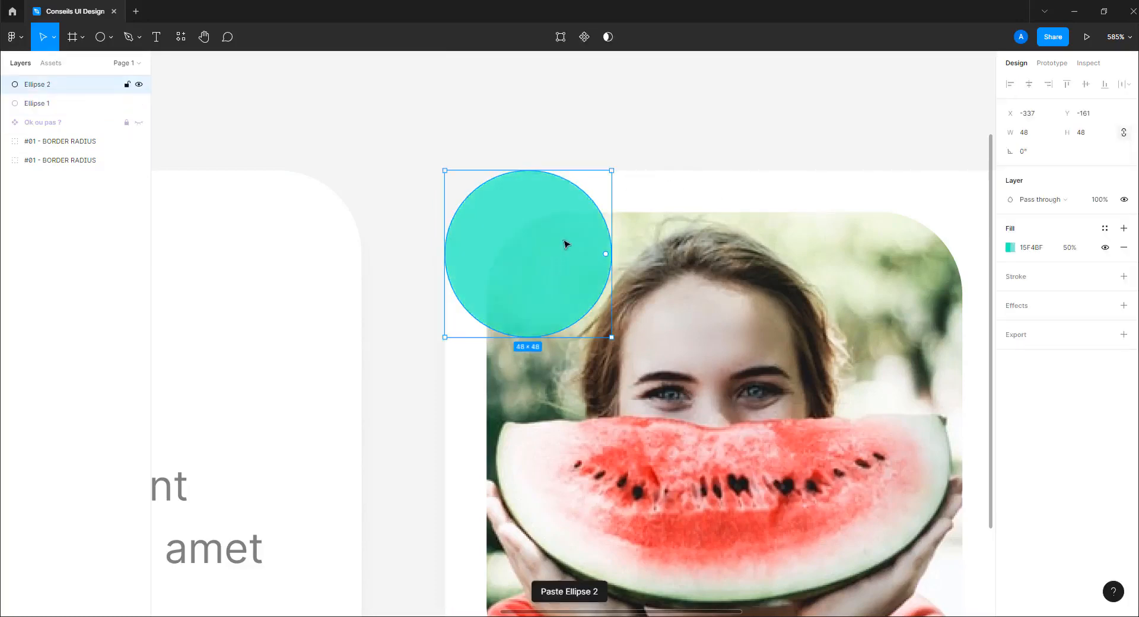
pyautogui.click(1010, 248)
pyautogui.moveTo(961, 419); pyautogui.dragTo(970, 419)
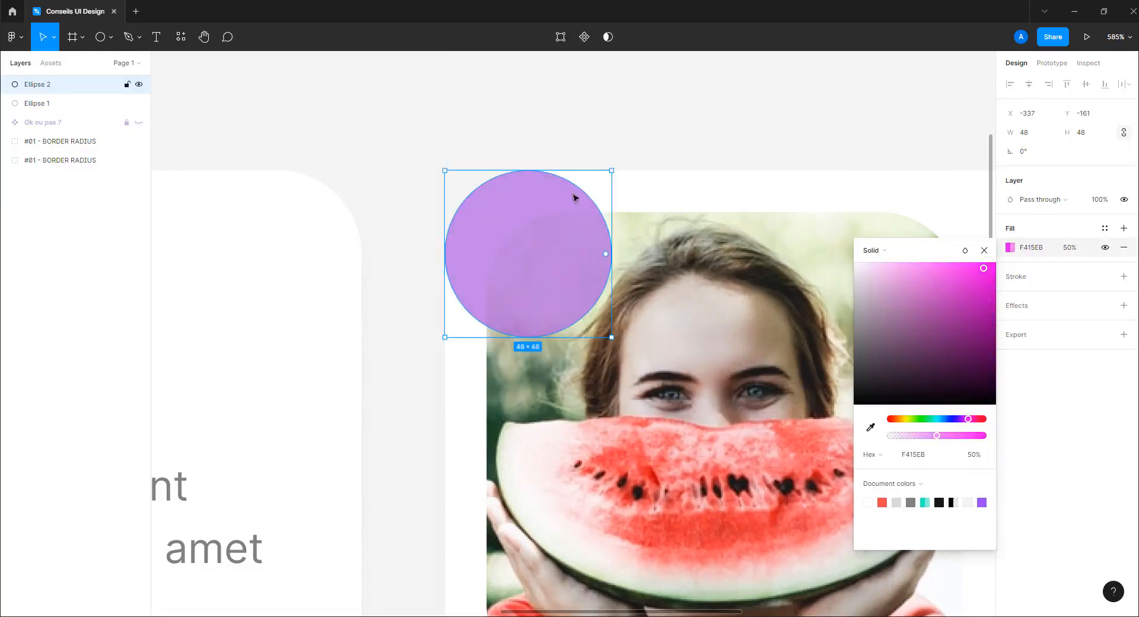
pyautogui.moveTo(604, 177); pyautogui.dragTo(569, 224)
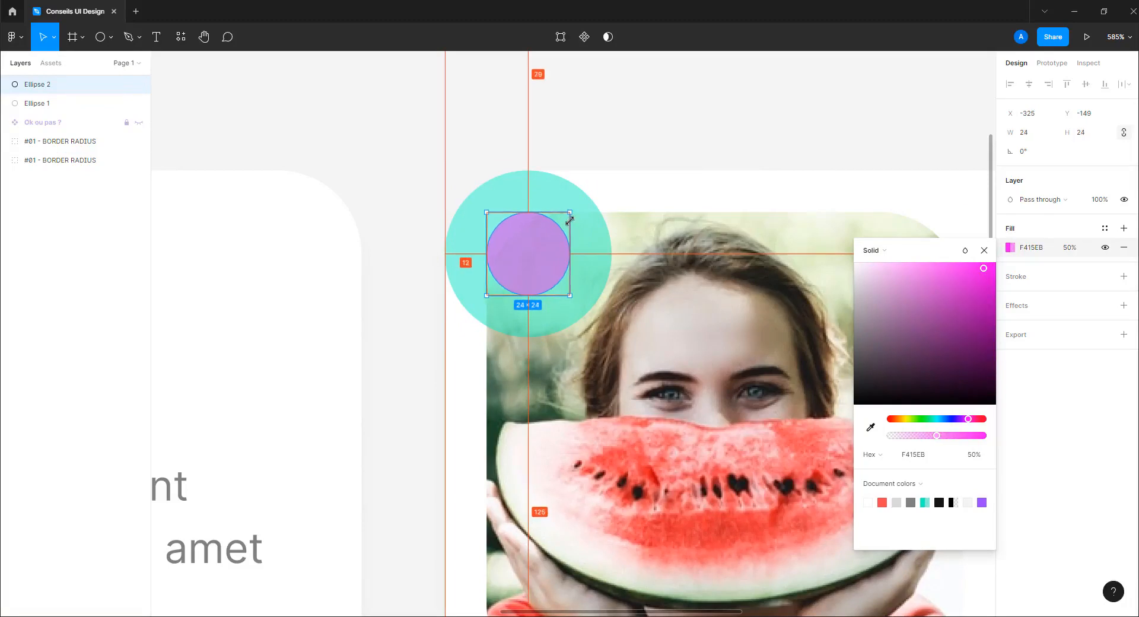
pyautogui.click(622, 154)
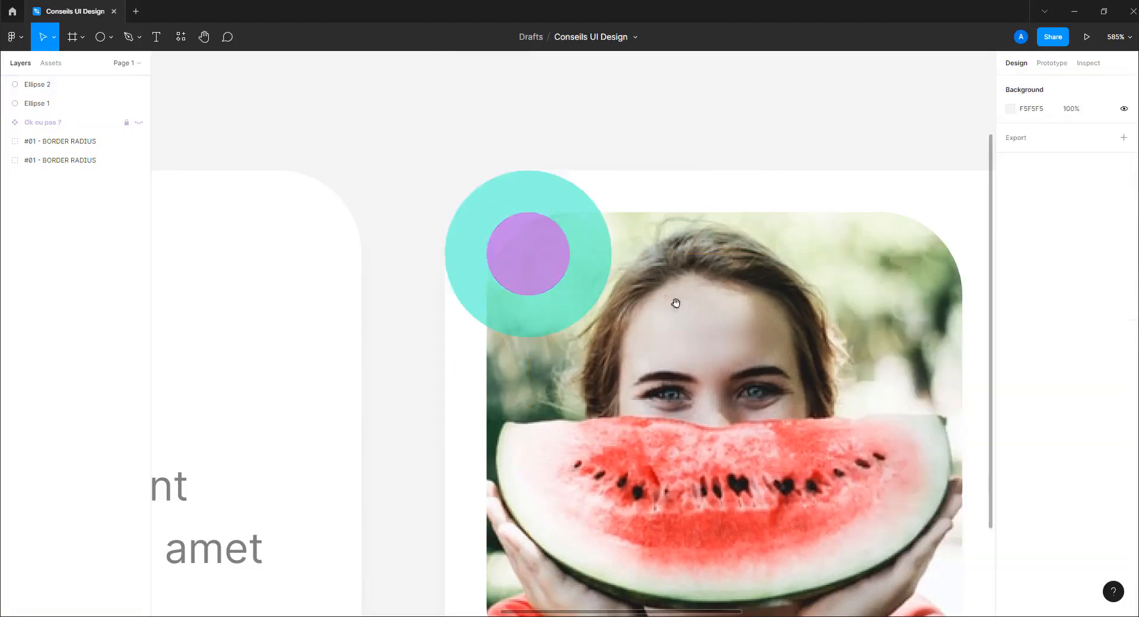
# Mark the photo's left and upper edges with a vertical and a horizontal line across the circles, and delete both lines
pyautogui.moveTo(674, 303); pyautogui.dragTo(545, 269)
pyautogui.scroll(10, 396, 263)
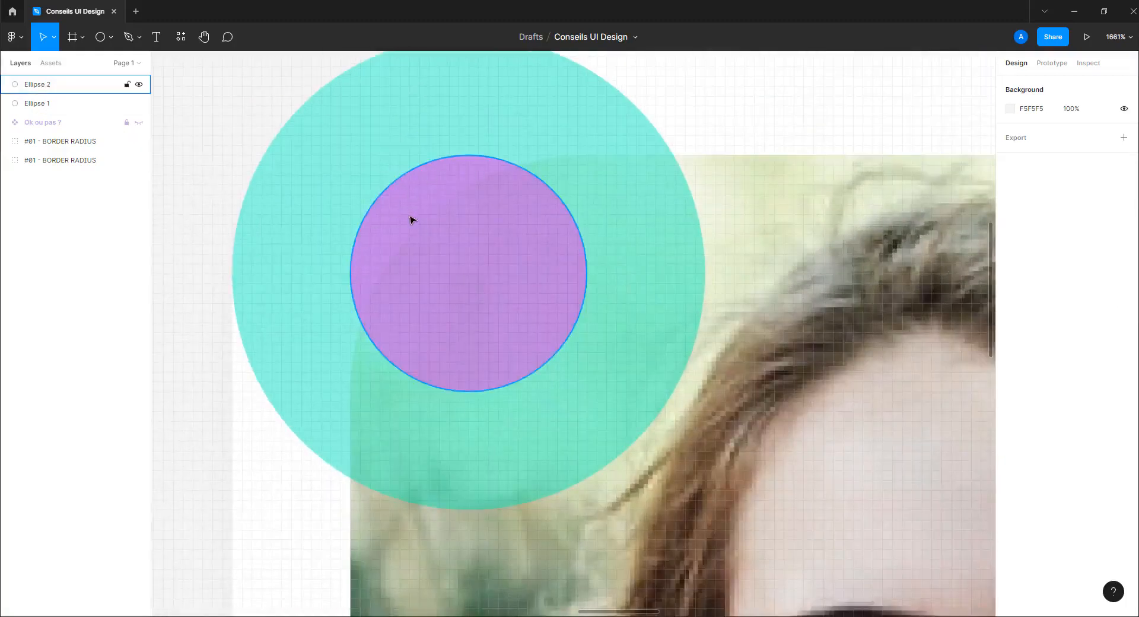
pyautogui.scroll(1, 412, 220)
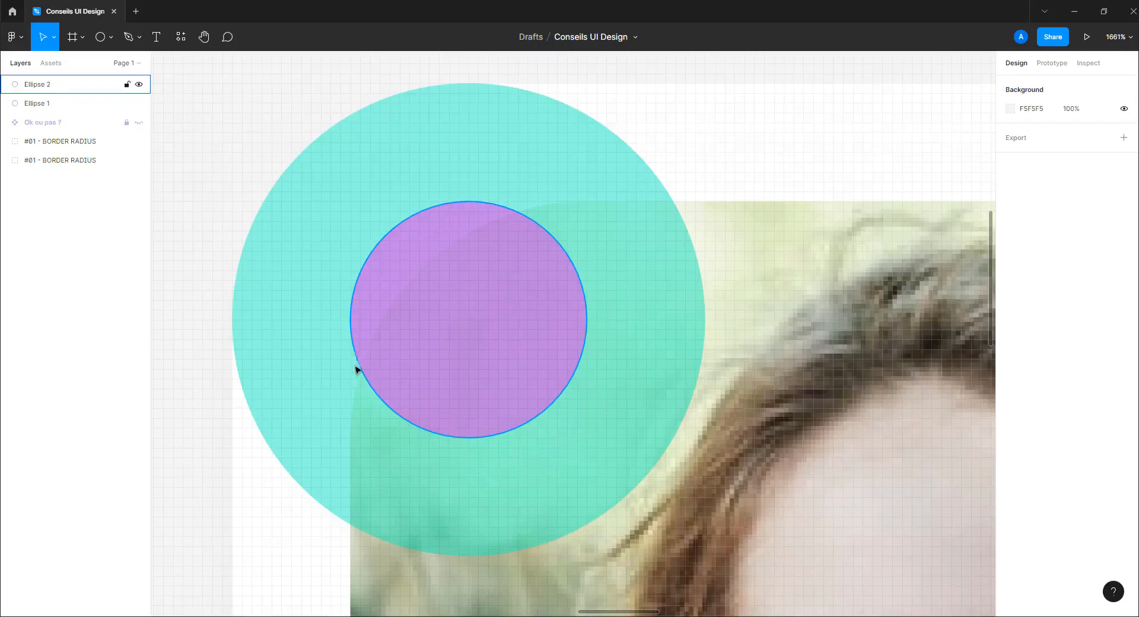
pyautogui.click(110, 37)
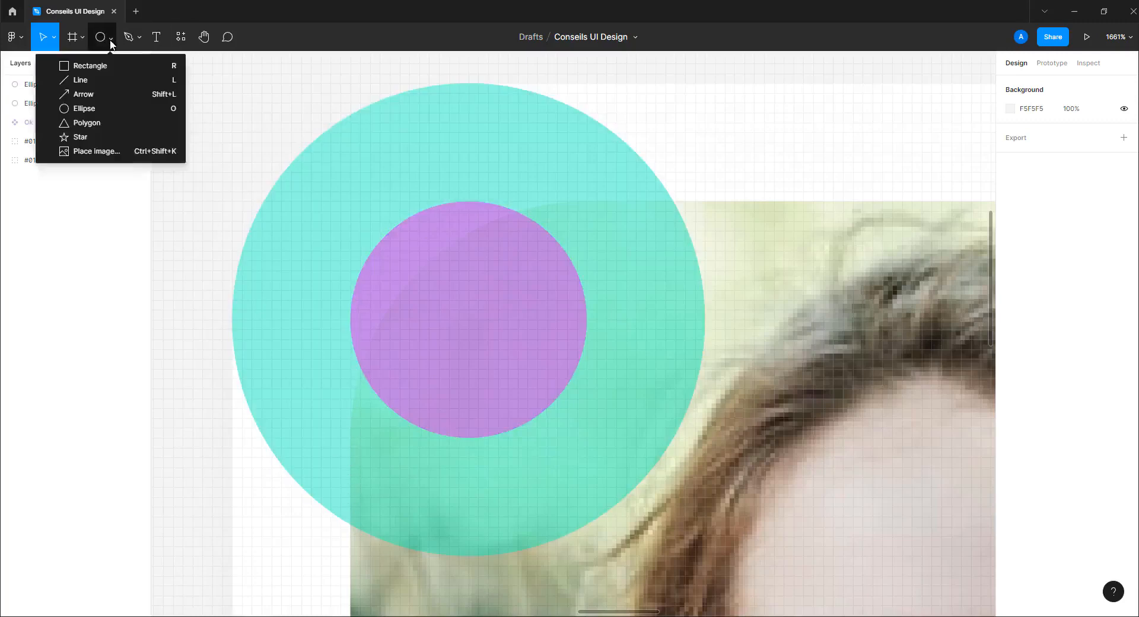
pyautogui.click(89, 87)
pyautogui.scroll(-3, 414, 307)
pyautogui.moveTo(371, 434); pyautogui.dragTo(368, 119)
pyautogui.moveTo(637, 231); pyautogui.dragTo(271, 234)
pyautogui.press('Escape')
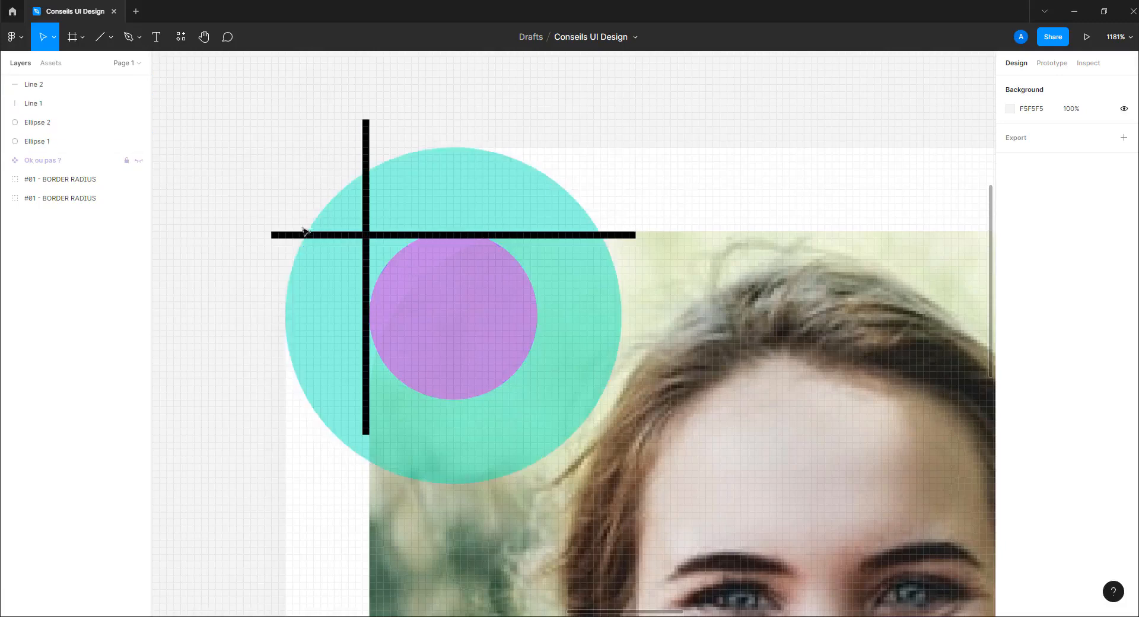
pyautogui.click(408, 237)
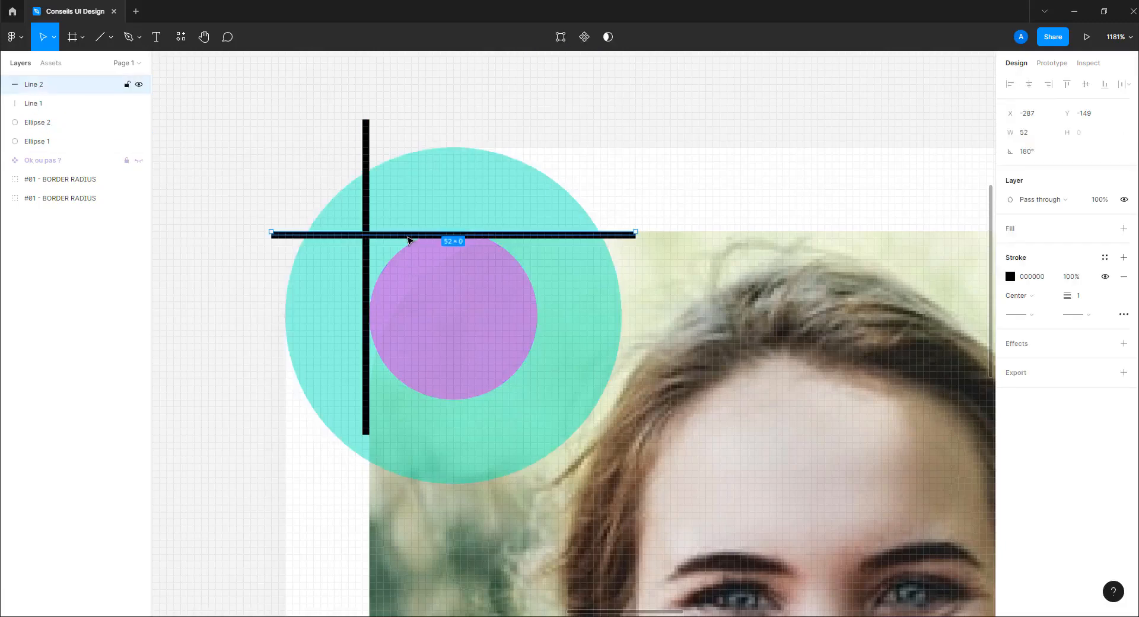
pyautogui.press('Delete')
# Set the corner radius of the copied card's Avatar image to 12
pyautogui.keyDown('ctrl'); pyautogui.click(677, 278); pyautogui.keyUp('ctrl')
pyautogui.click(1083, 151)
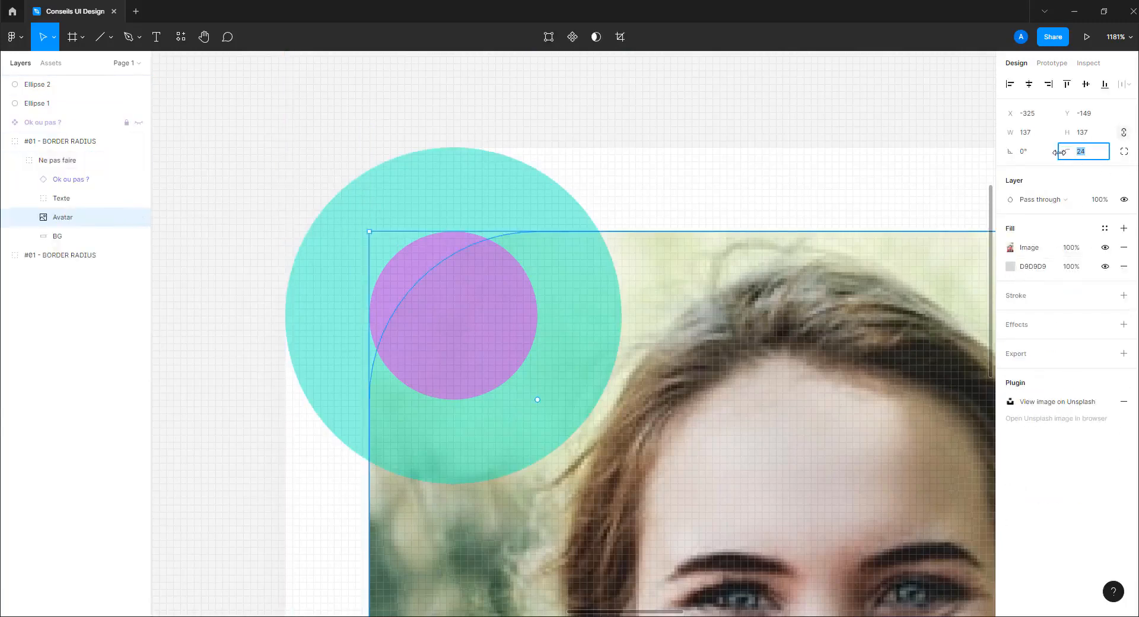
pyautogui.moveTo(1071, 151); pyautogui.dragTo(1068, 151)
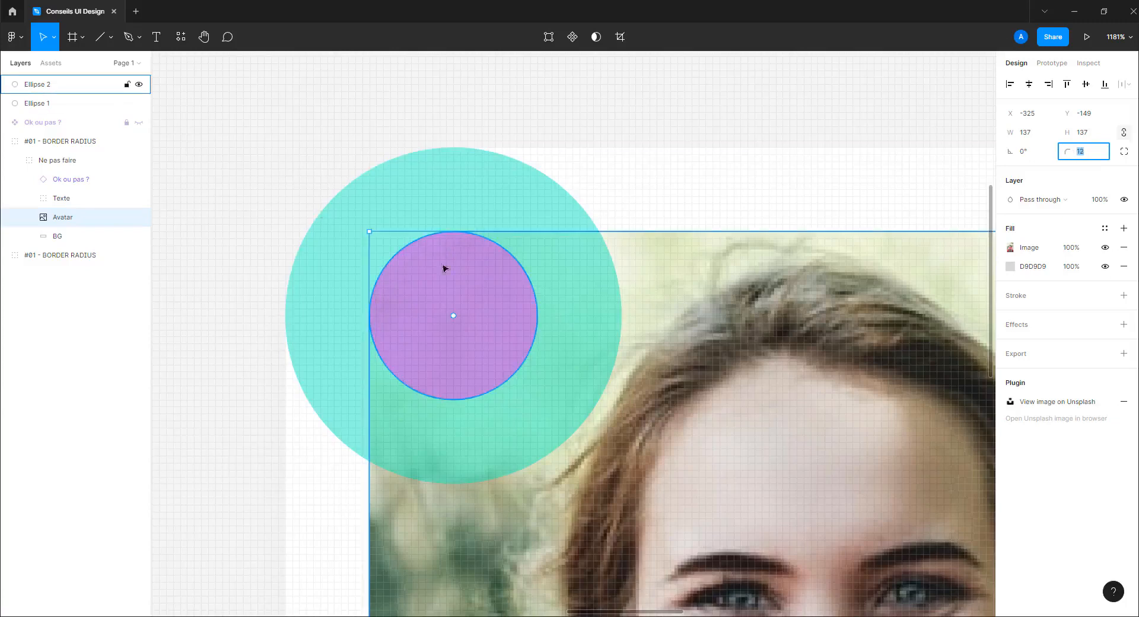
pyautogui.press('Escape')
# Lower the inner magenta circle's fill opacity to 12%
pyautogui.scroll(5, 427, 313)
pyautogui.doubleClick(448, 288)
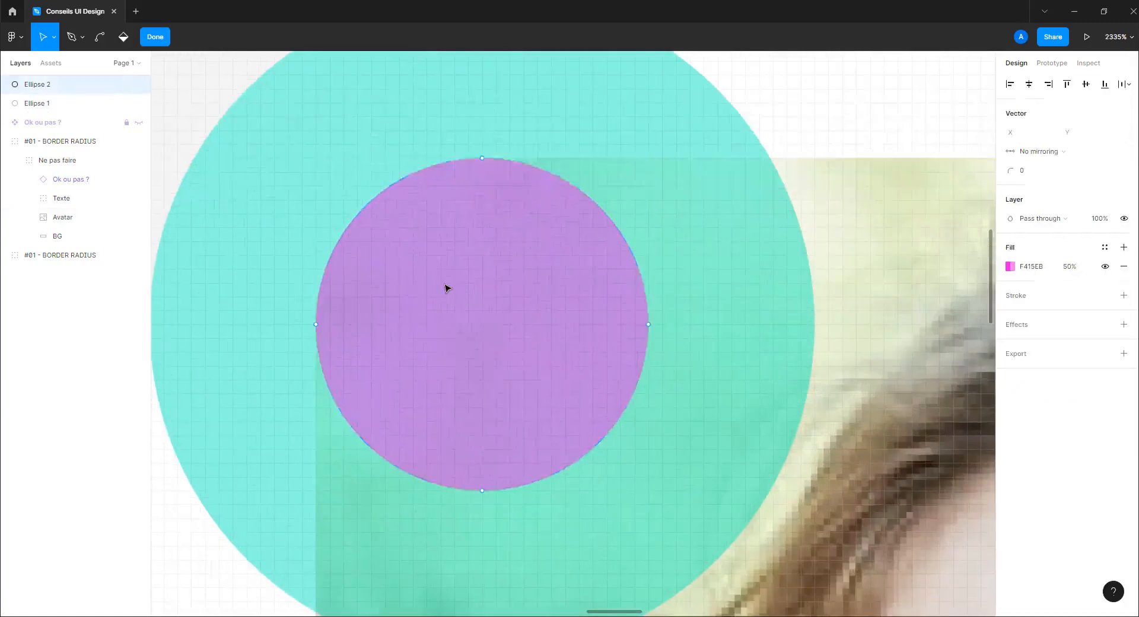
pyautogui.click(1062, 270)
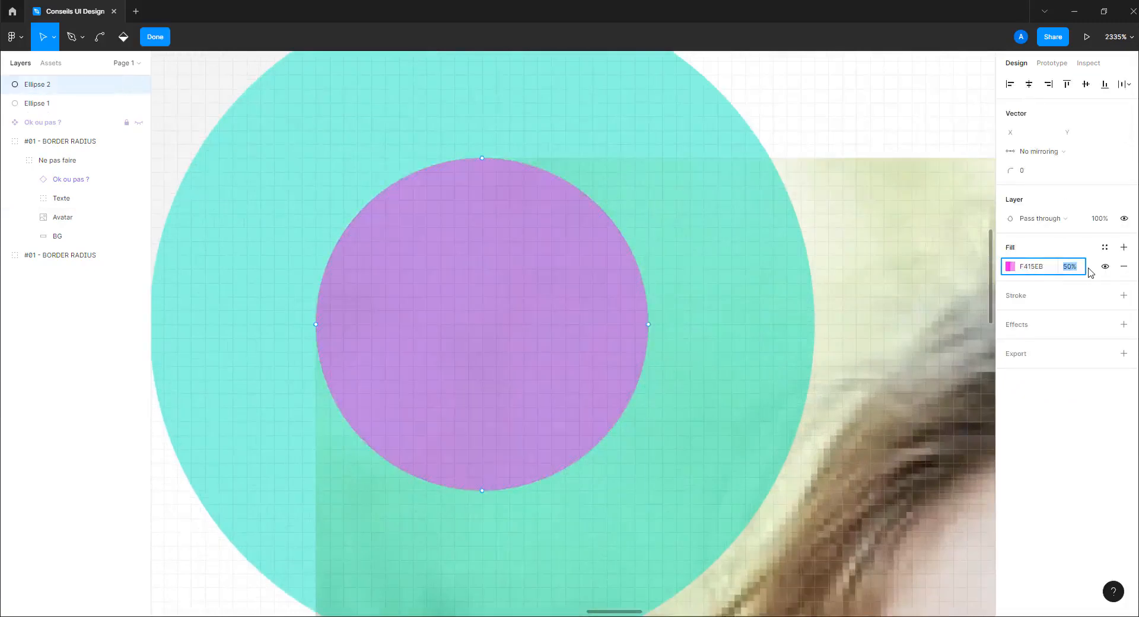
pyautogui.write('10')
pyautogui.press('Return')
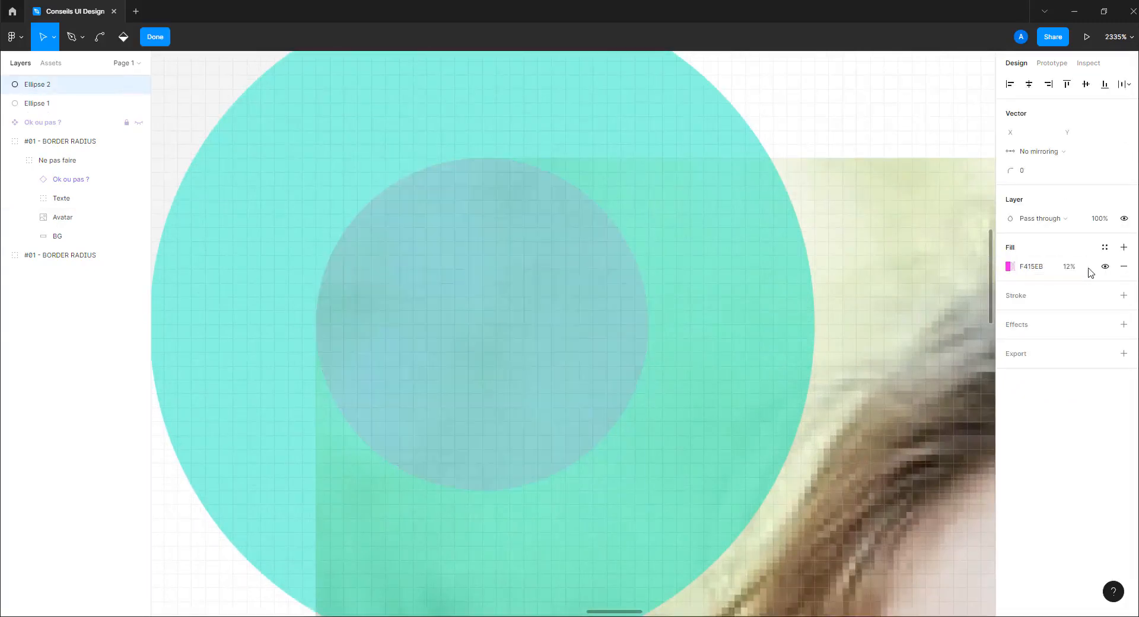
# Delete the inner magenta circle and the outer turquoise circle from the copied card
pyautogui.press('Delete')
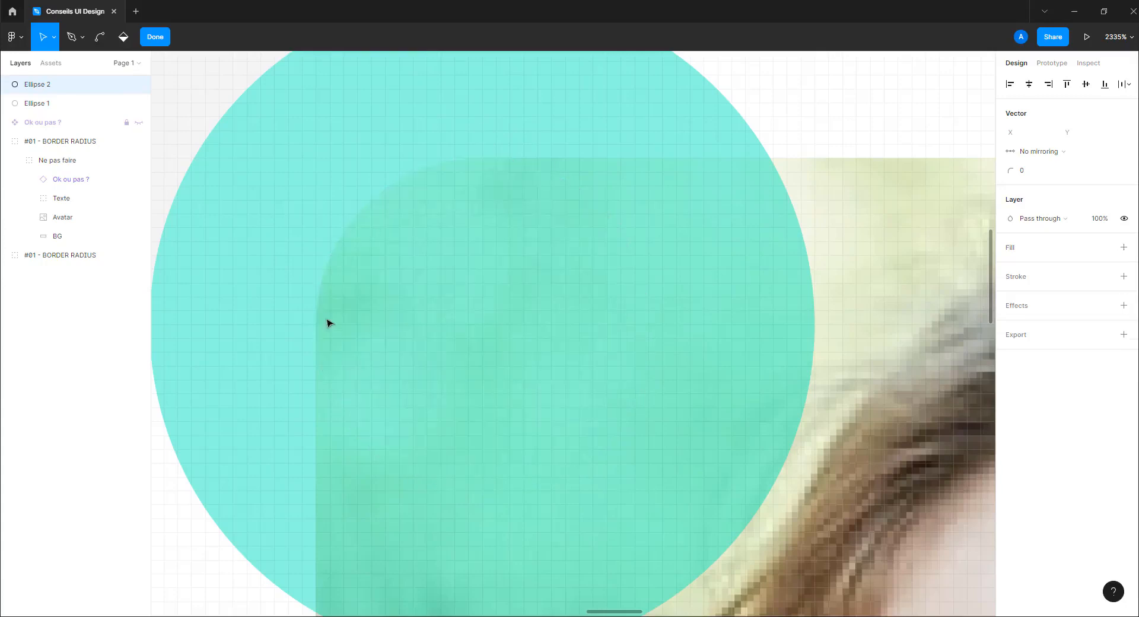
pyautogui.press('Escape')
pyautogui.scroll(-5, 552, 307)
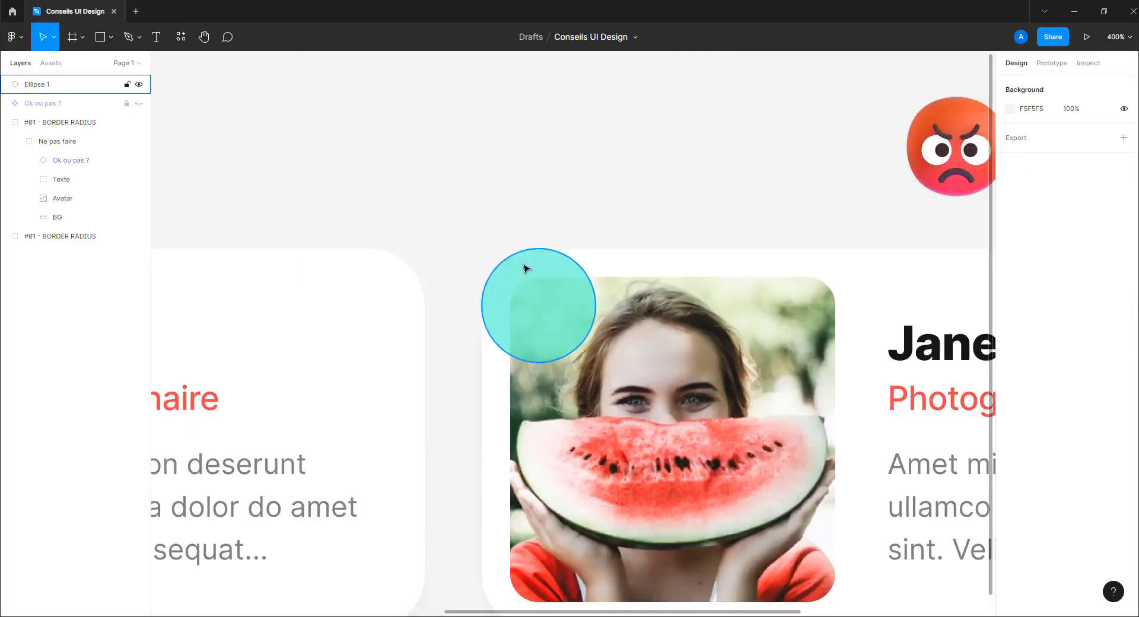
pyautogui.press('Delete')
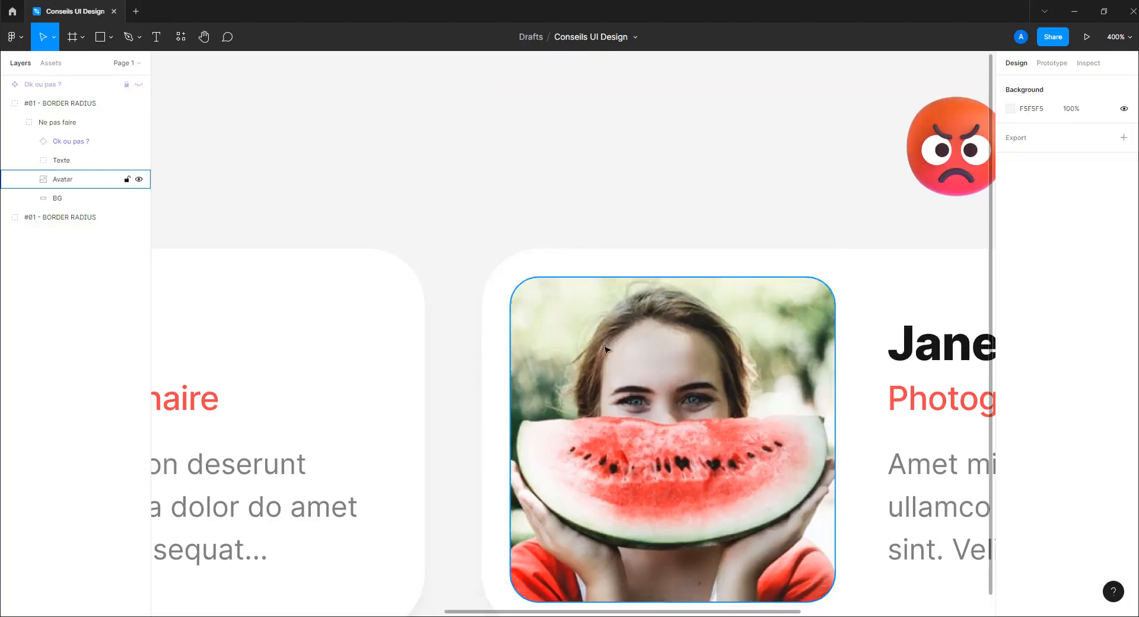
# Switch the copied card's "Ok ou pas ?" emoji to the "Yes c'est bon" variant and collapse the layer list
pyautogui.scroll(-3, 594, 296)
pyautogui.scroll(-4, 530, 326)
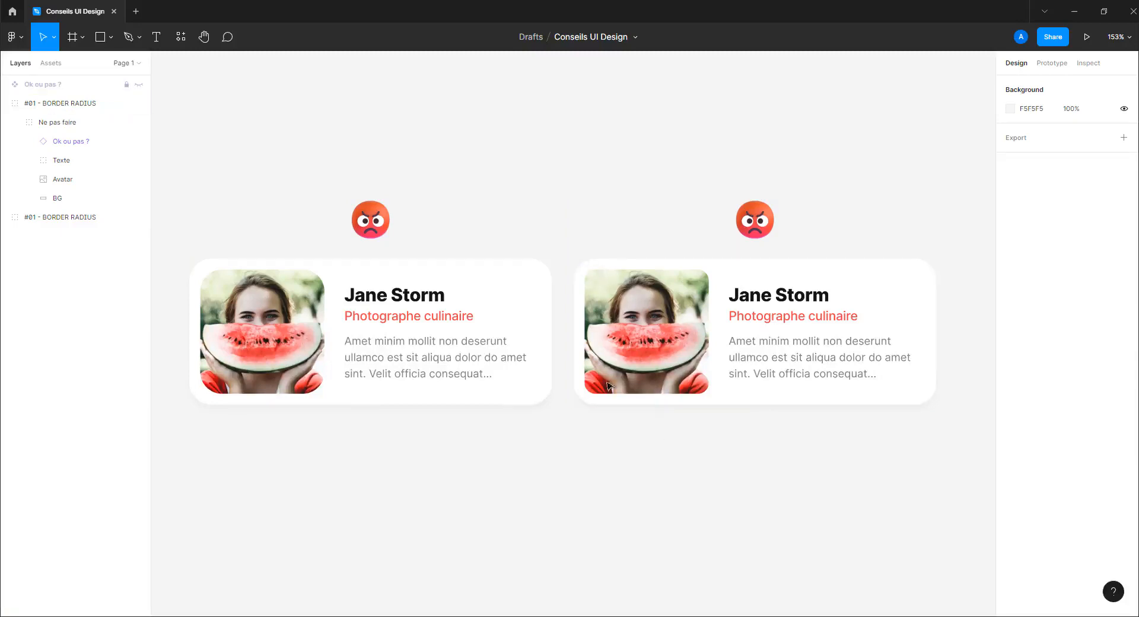
pyautogui.click(756, 227)
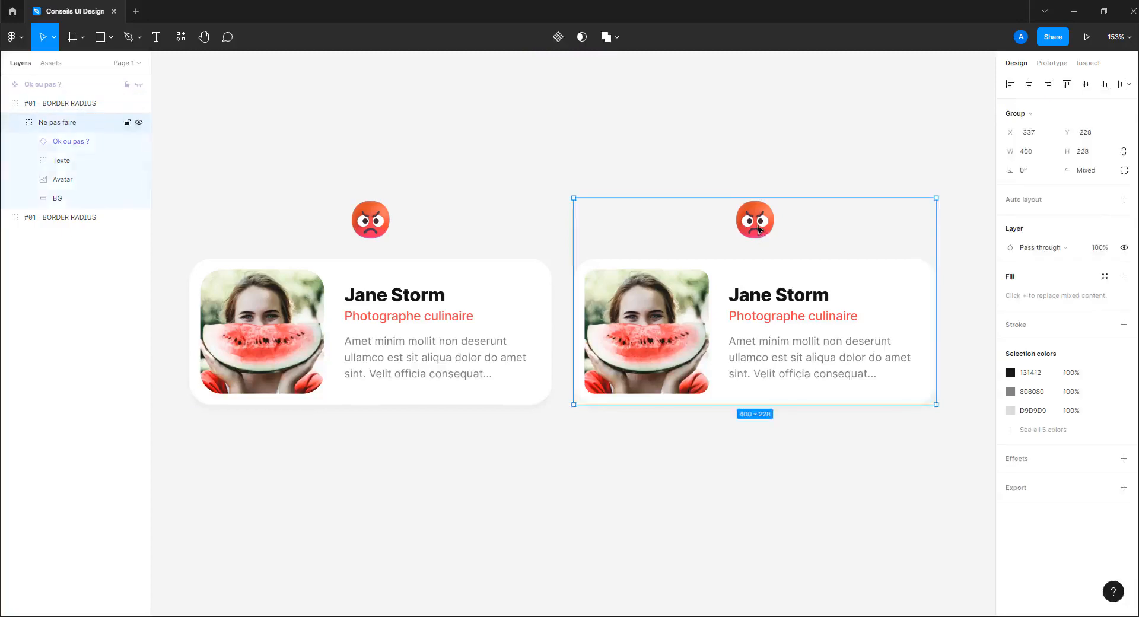
pyautogui.click(756, 226)
pyautogui.click(1066, 240)
pyautogui.click(1066, 256)
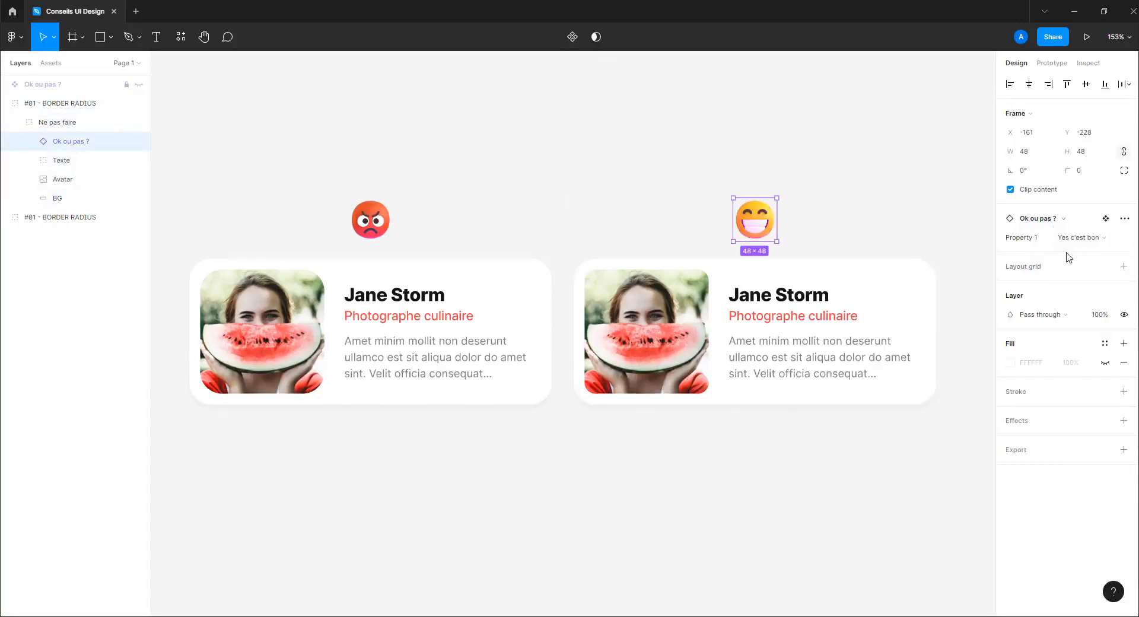
pyautogui.click(852, 221)
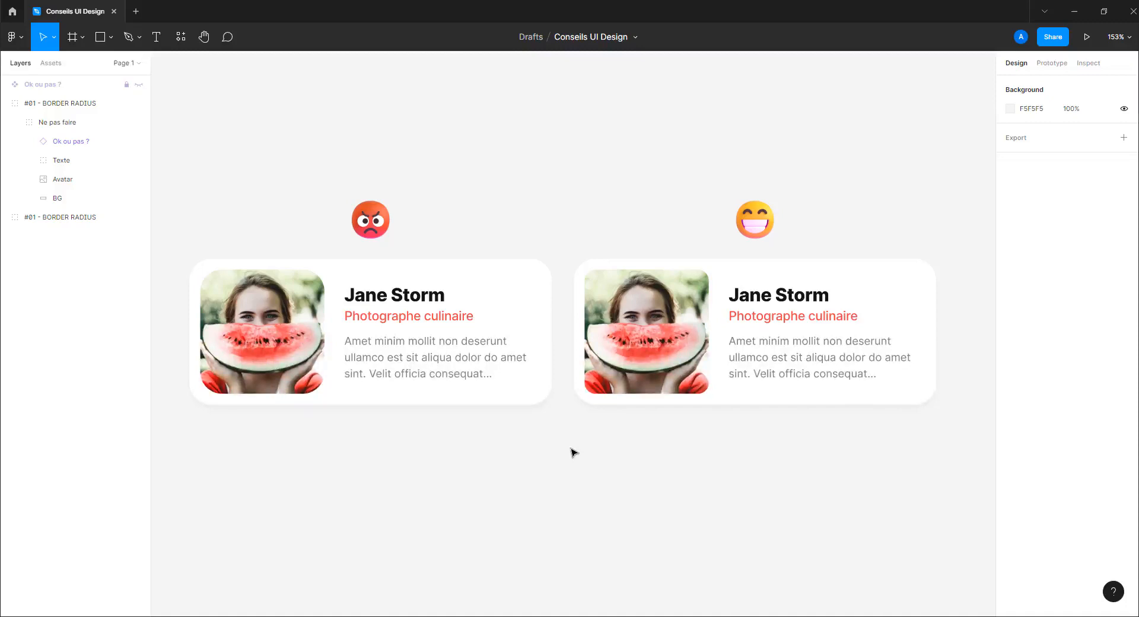
pyautogui.hotkey('alt', 'l')
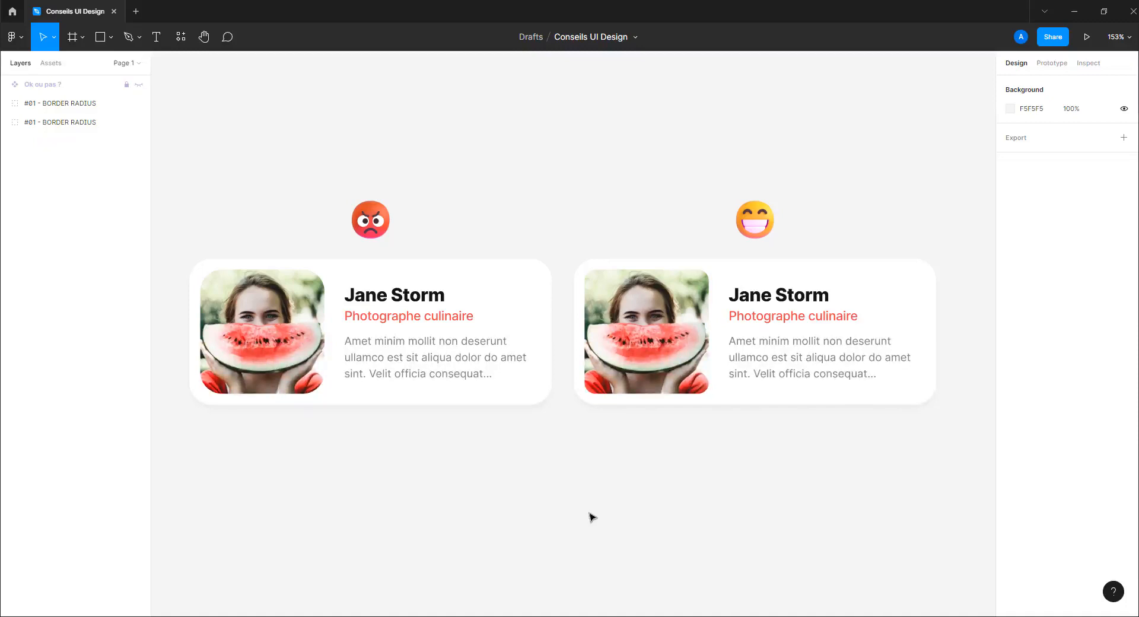